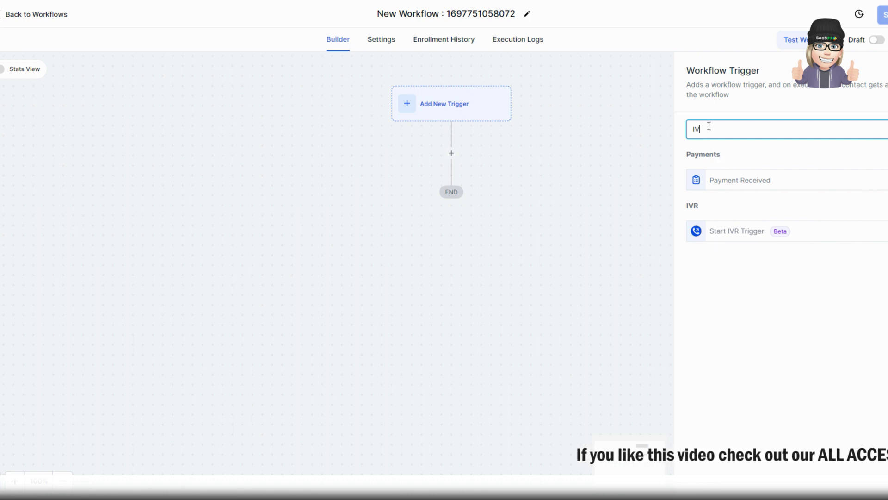
- Select the partial 'IV' text in the trigger search box to replace it
left_click_drag(709, 126, 688, 130)
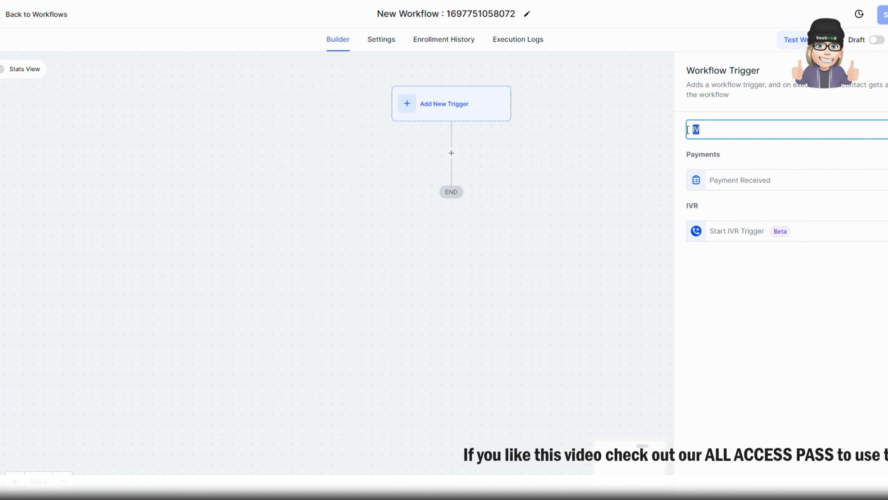
- Search 'ivr' and save a Start IVR Trigger limited to the first listed phone number
type("ivr")
left_click(752, 186)
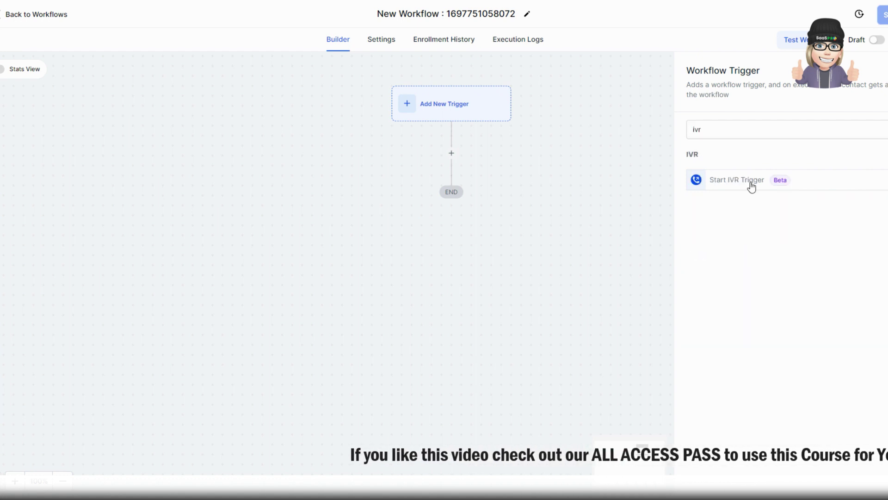
left_click(752, 186)
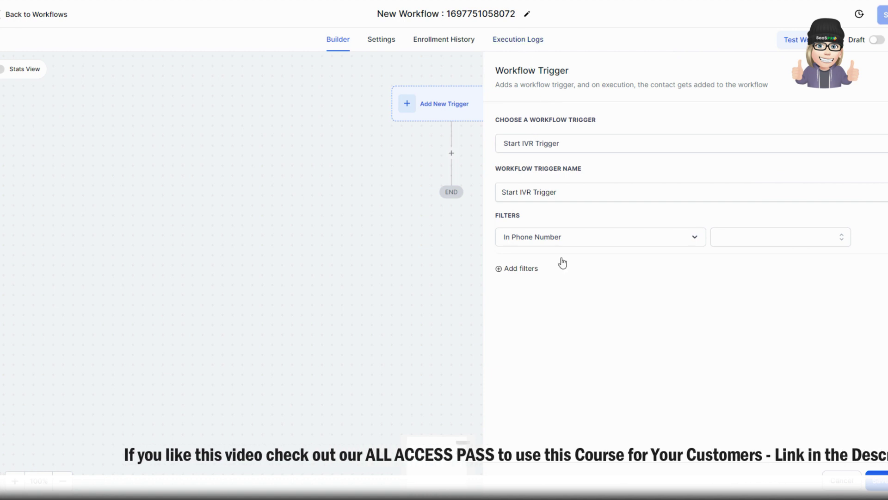
left_click(750, 238)
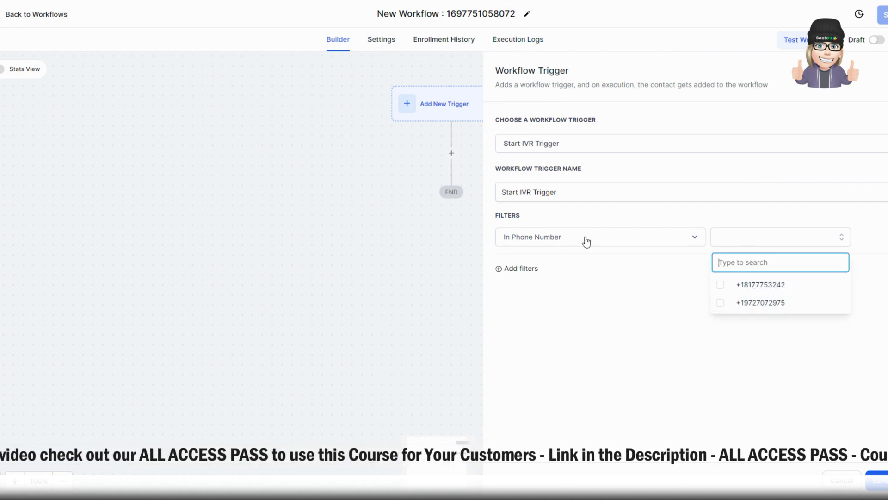
left_click(771, 287)
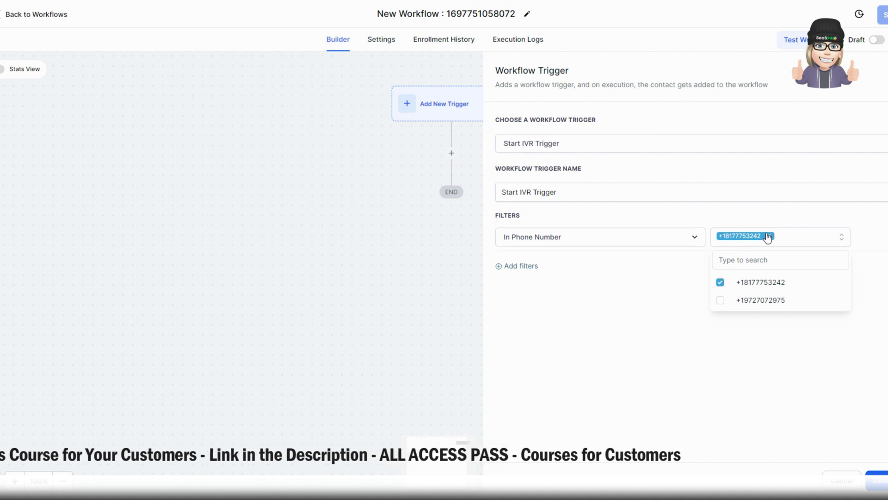
left_click(877, 479)
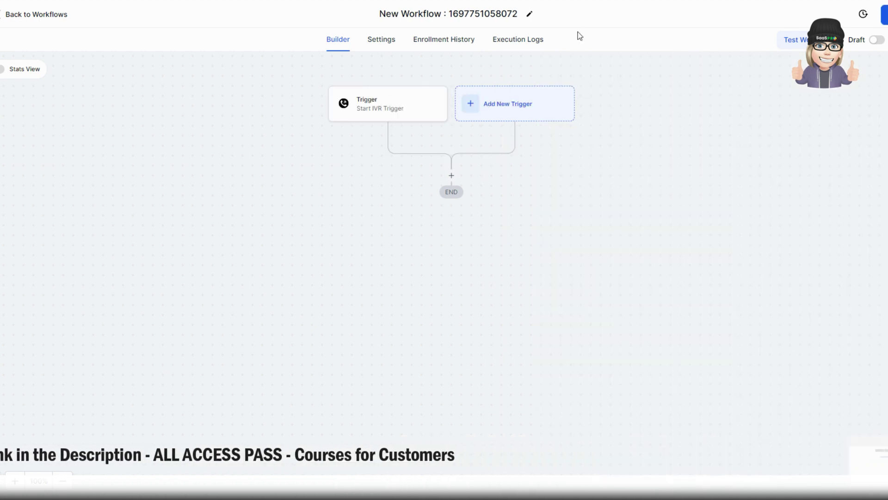
- Add a step after the IVR trigger and scroll the Actions list to the IVR actions
left_click(452, 175)
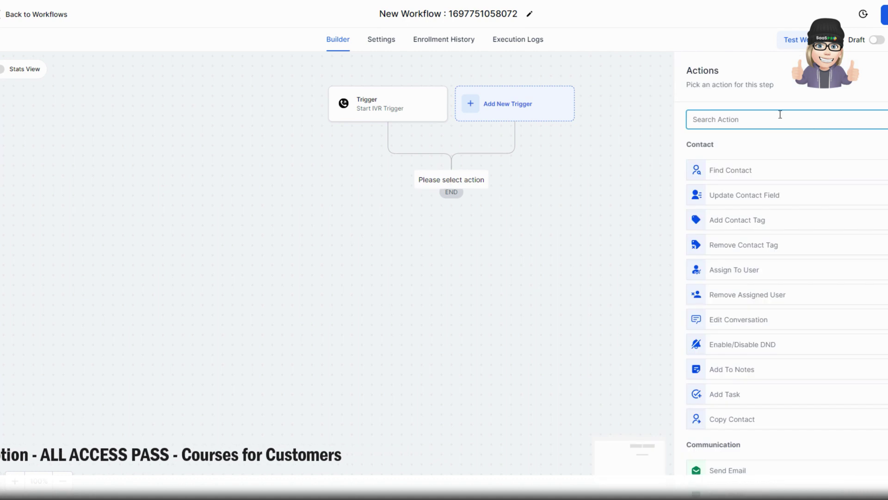
scroll(733, 367, "down", 10)
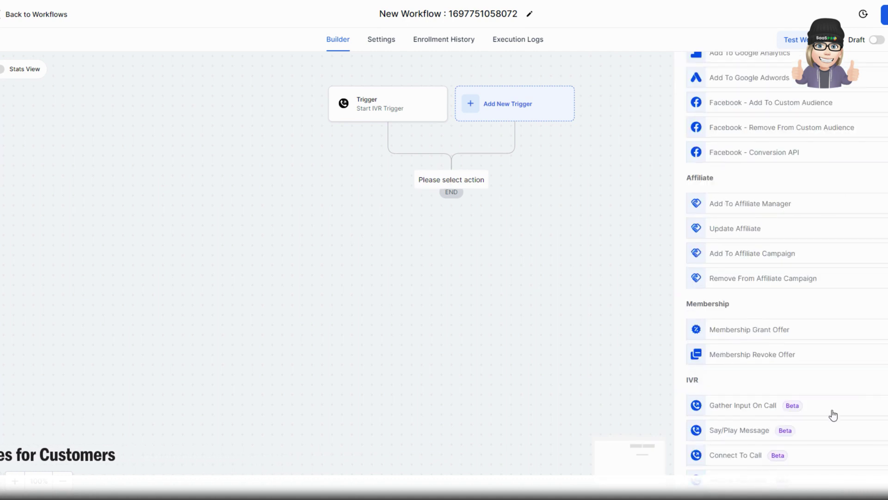
scroll(764, 236, "up", 10)
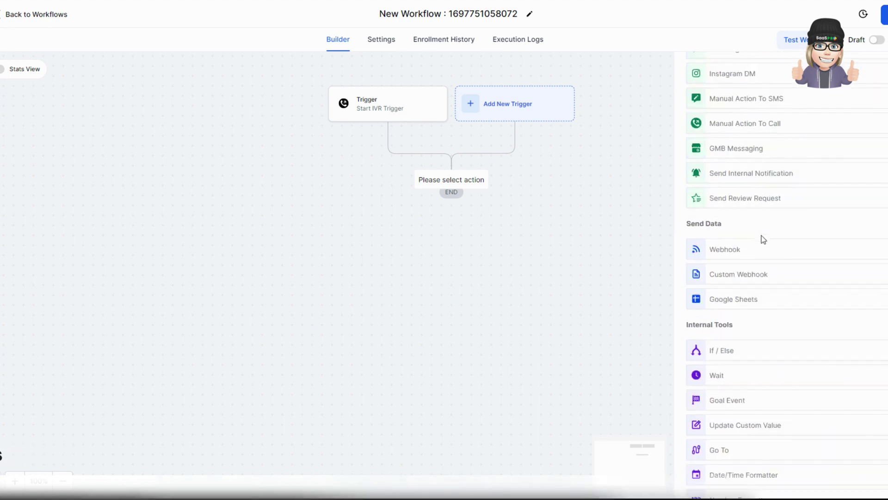
scroll(709, 268, "down", 10)
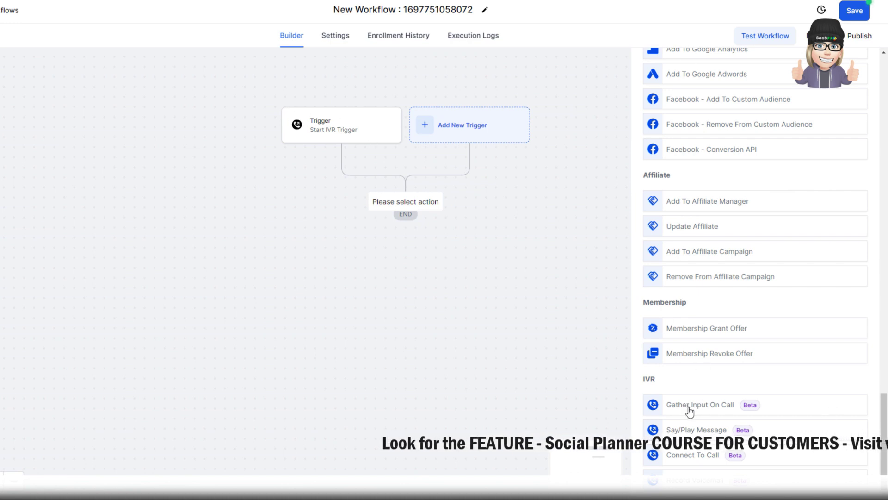
- Add the Gather Input On Call action, keeping its prompt as a spoken message
left_click(701, 409)
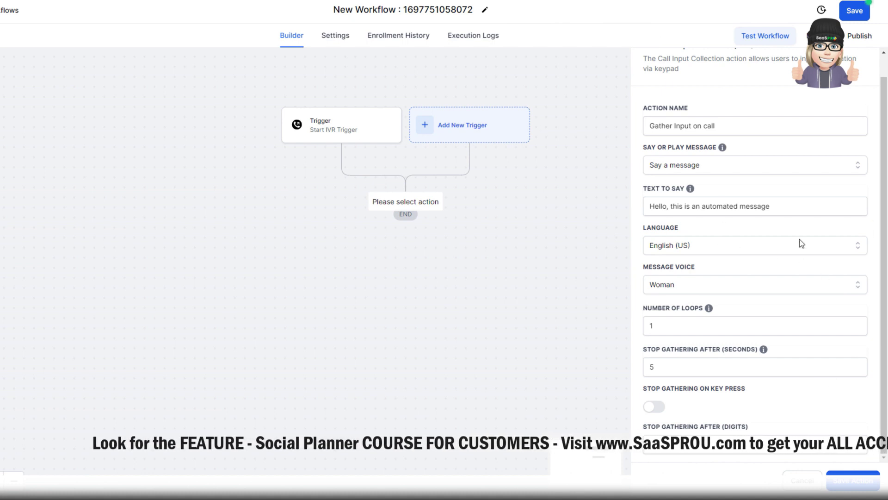
left_click_drag(773, 206, 645, 222)
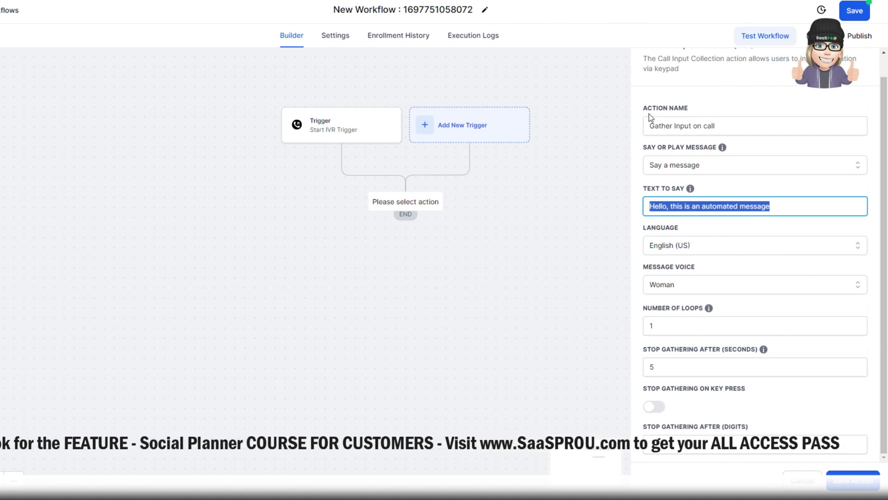
left_click(670, 166)
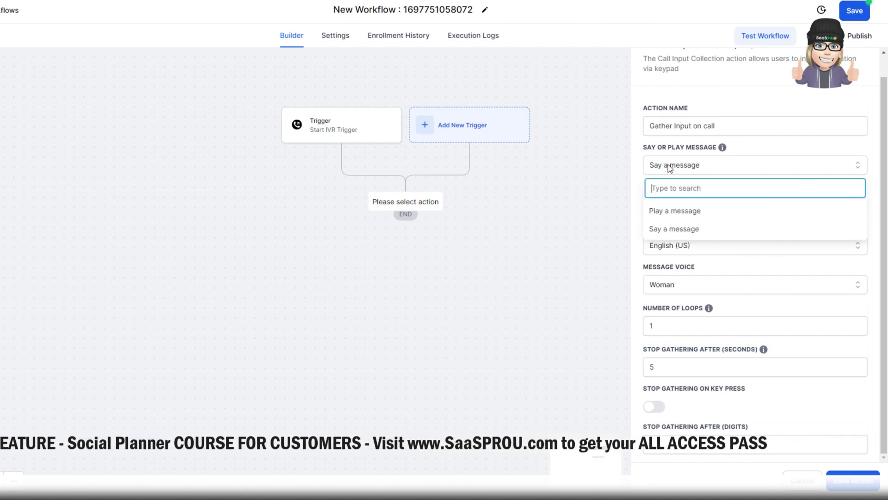
left_click(672, 214)
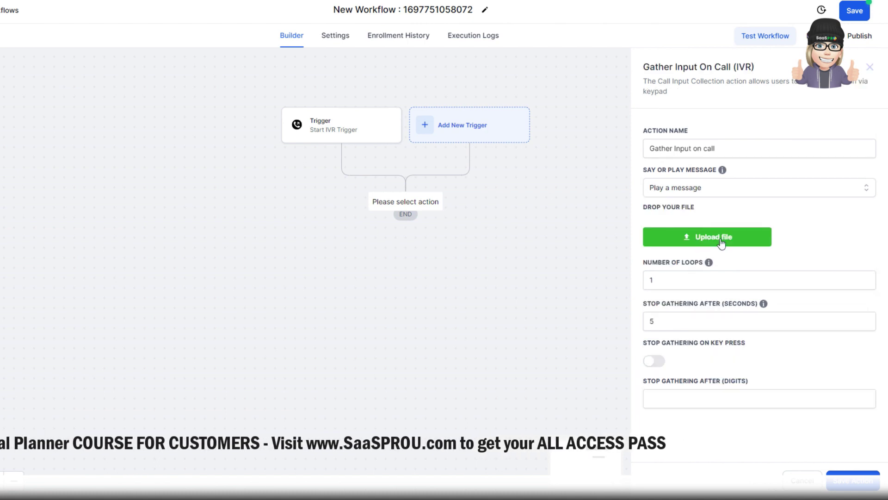
left_click(707, 192)
left_click(646, 223)
- Make the prompt 'this is BUSINESS NAME please select 1 for Sales 2 for Service, 3 for Support' in the Man voice
left_click_drag(646, 224, 671, 224)
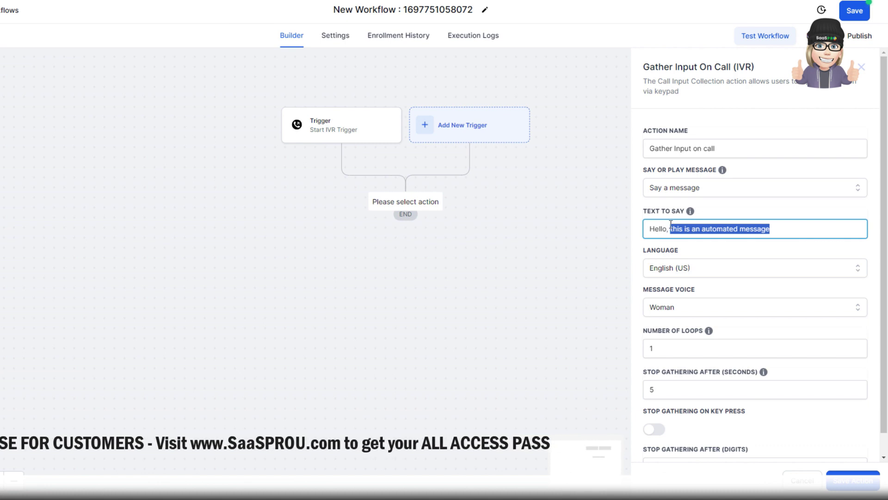
type("this is BUSINESS NA")
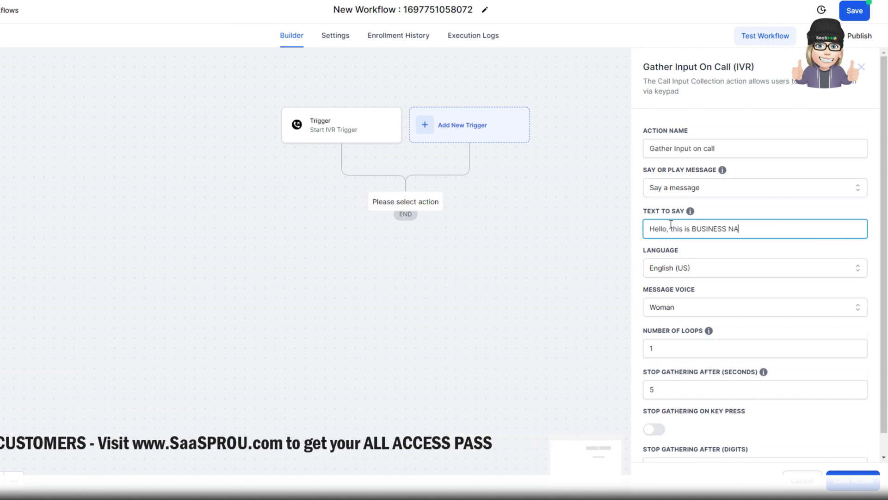
type("ME please select 1 for Sales 2 for Service, 3 for Support")
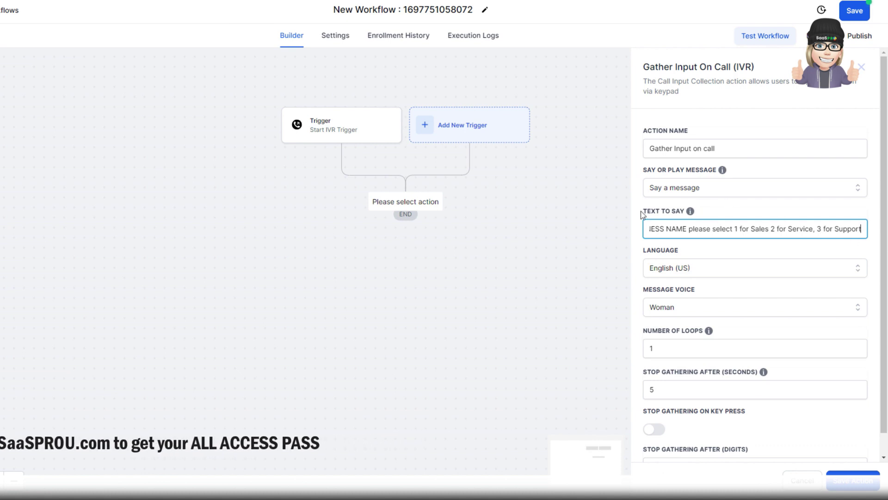
left_click(661, 311)
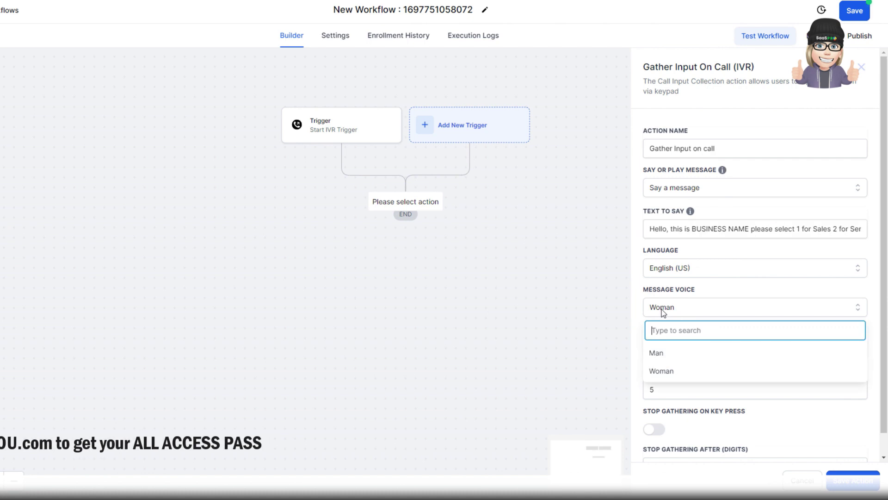
left_click(658, 354)
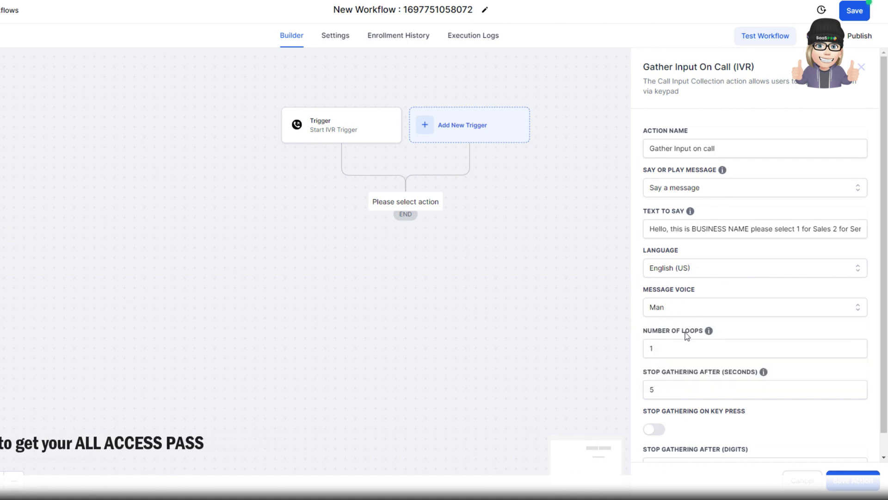
mouse_move(707, 333)
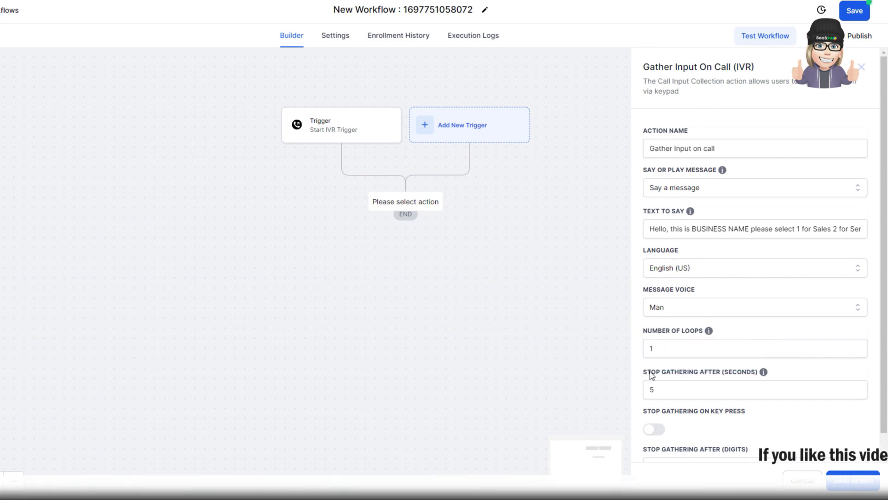
mouse_move(763, 376)
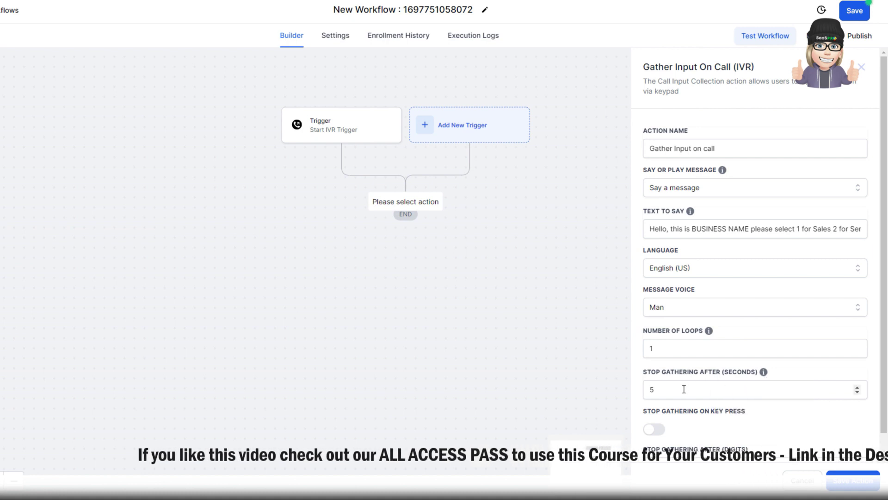
left_click(694, 463)
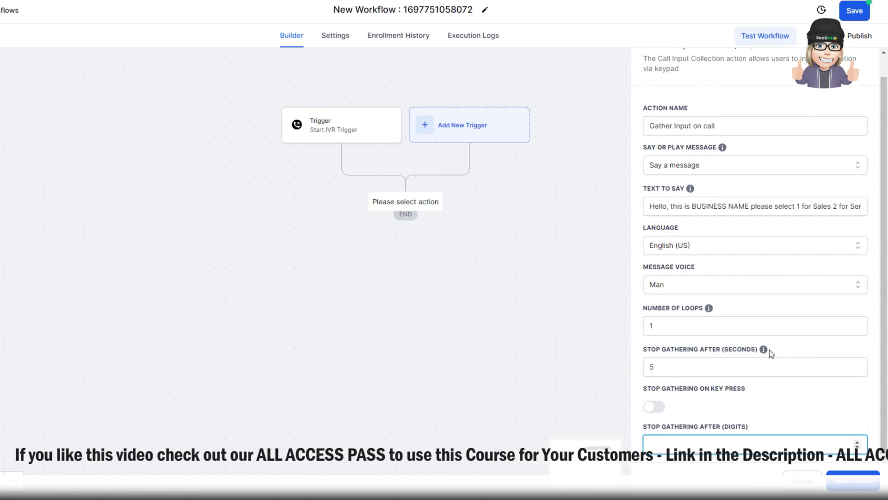
mouse_move(764, 355)
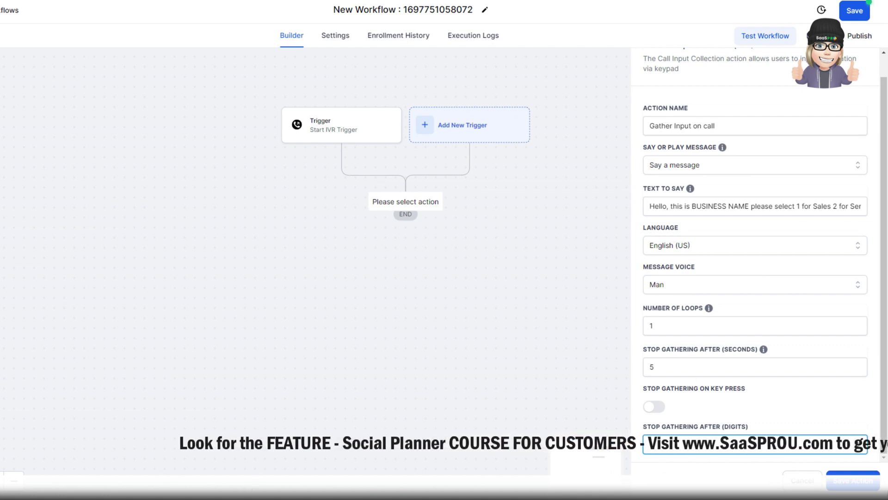
left_click(848, 482)
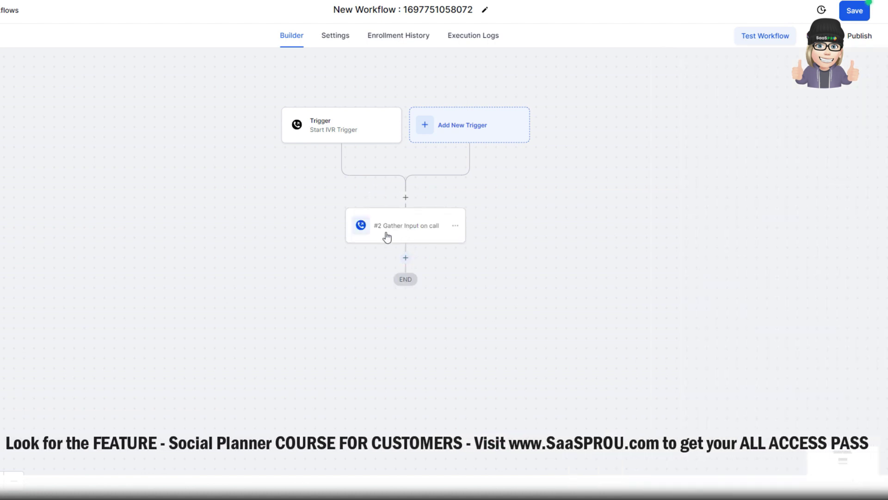
- Add an If / Else condition step after Gather Input on call
left_click(389, 236)
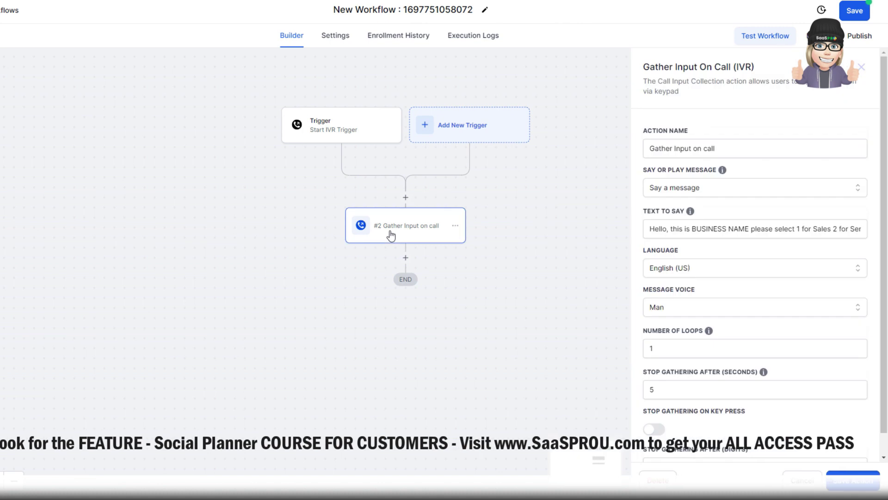
left_click(406, 257)
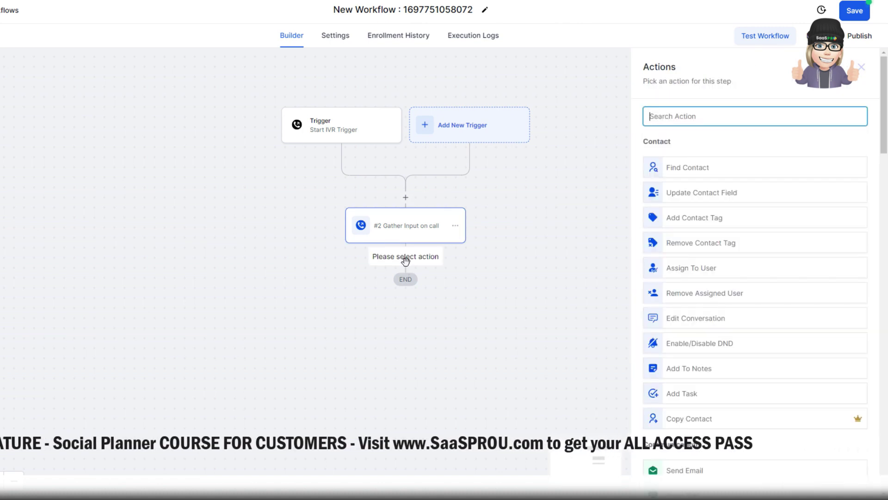
left_click(701, 113)
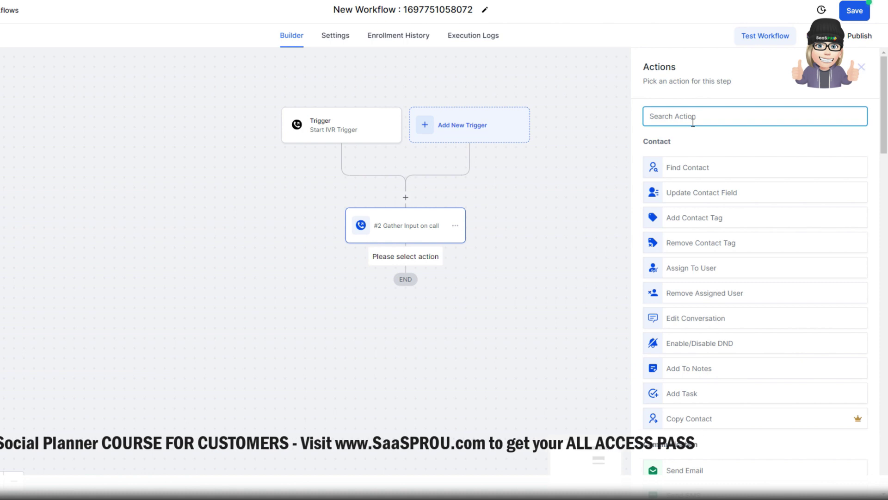
type("if")
left_click(662, 187)
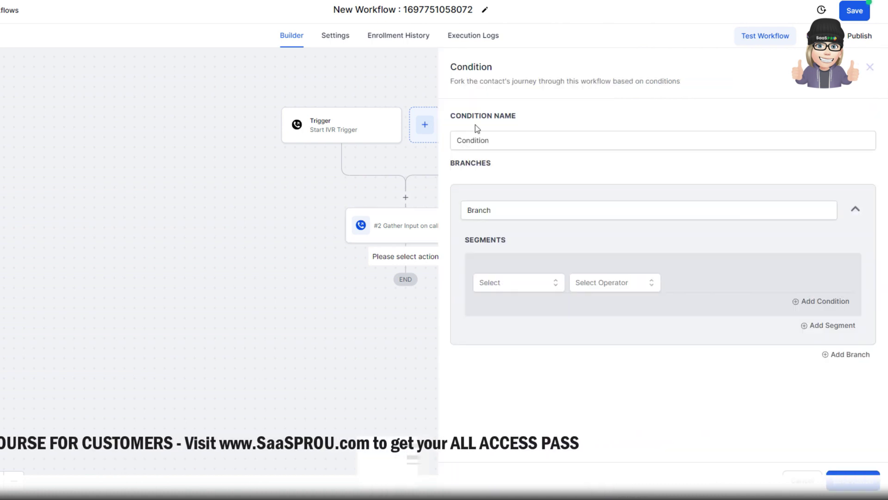
- Name the first branch 'Press 1' and match it when IVR Gather Digits is 1
left_click_drag(505, 216, 464, 215)
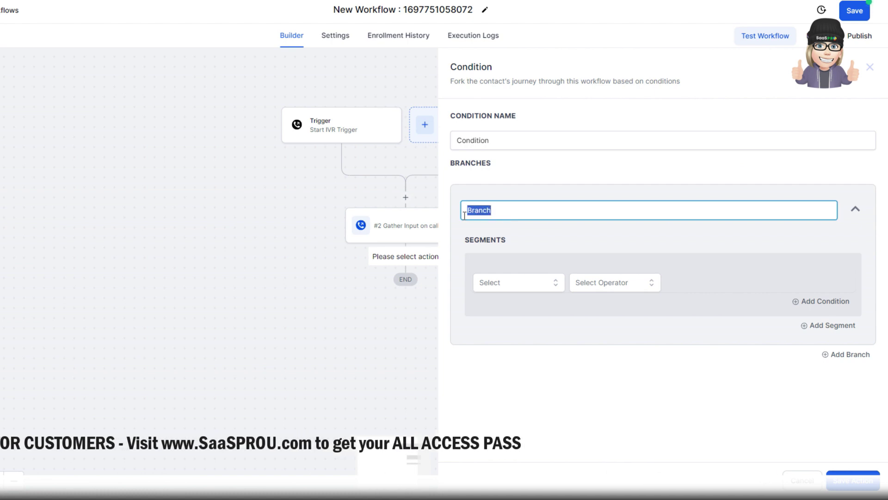
type("Press 1")
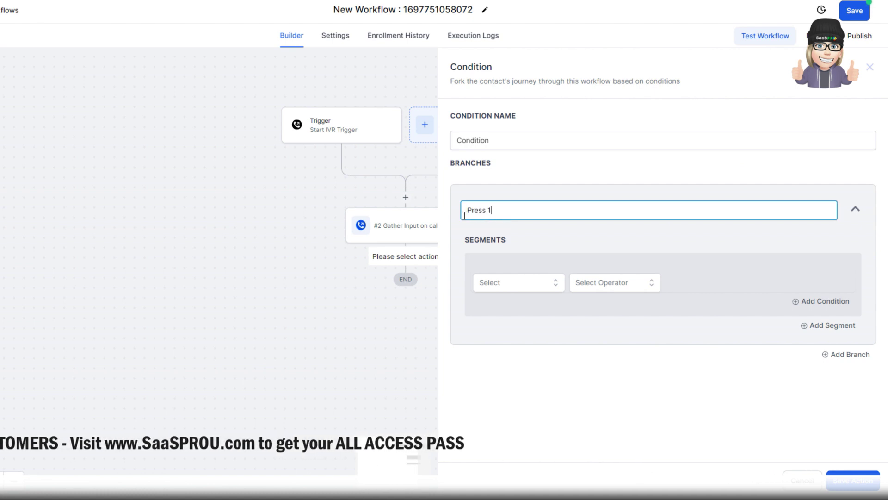
left_click(519, 282)
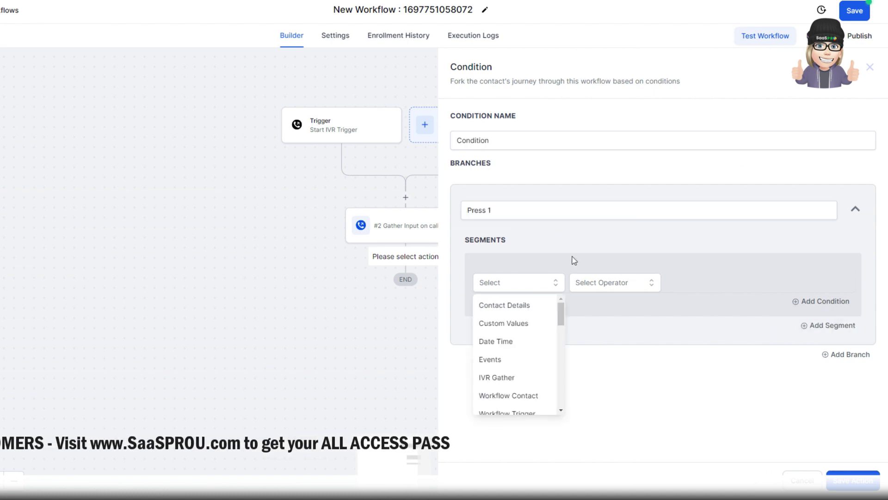
left_click(498, 378)
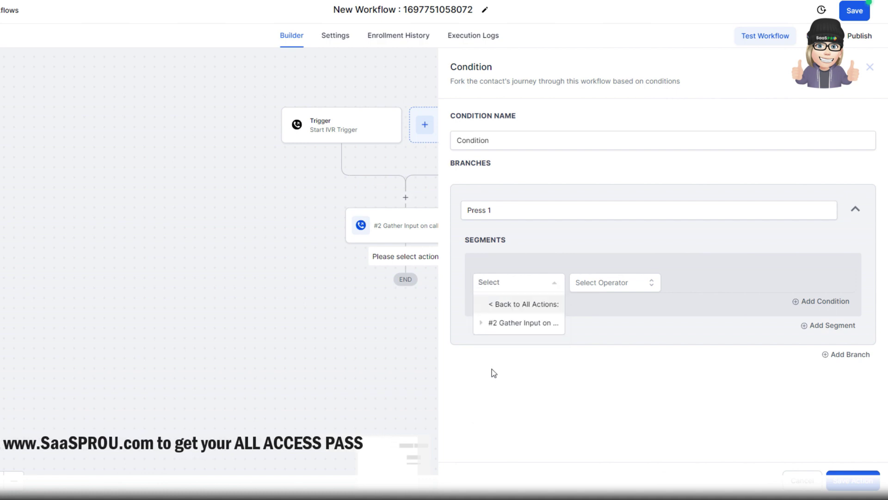
left_click(506, 323)
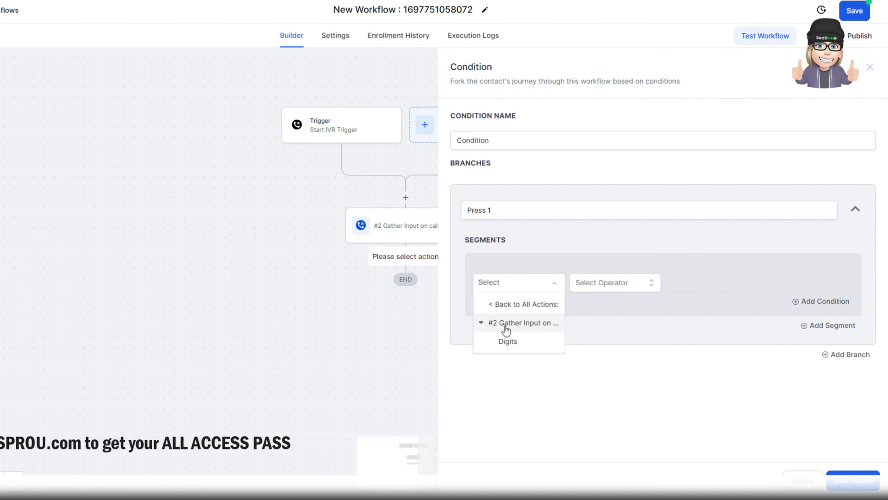
left_click(508, 341)
left_click(602, 282)
left_click(599, 306)
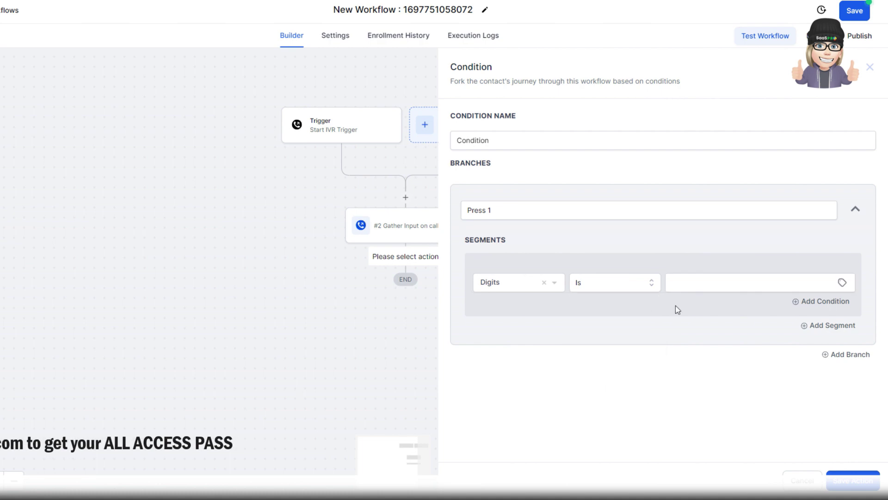
left_click(704, 280)
type("1")
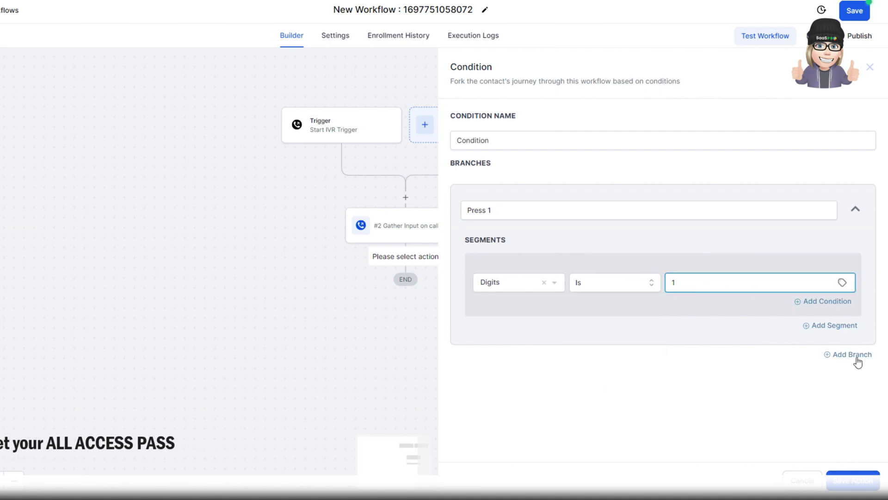
- Add a second branch named 'Press 2 - Service', labelling the first branch for Sales
left_click(853, 354)
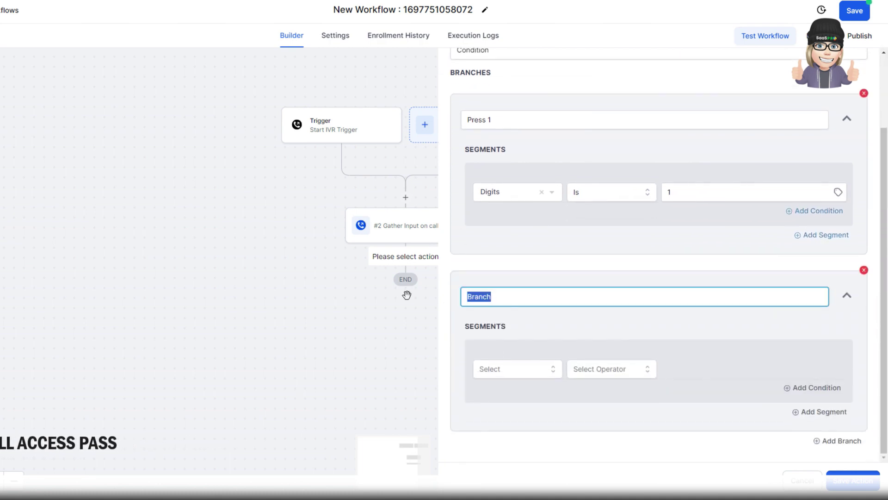
type("Press 2")
left_click(507, 123)
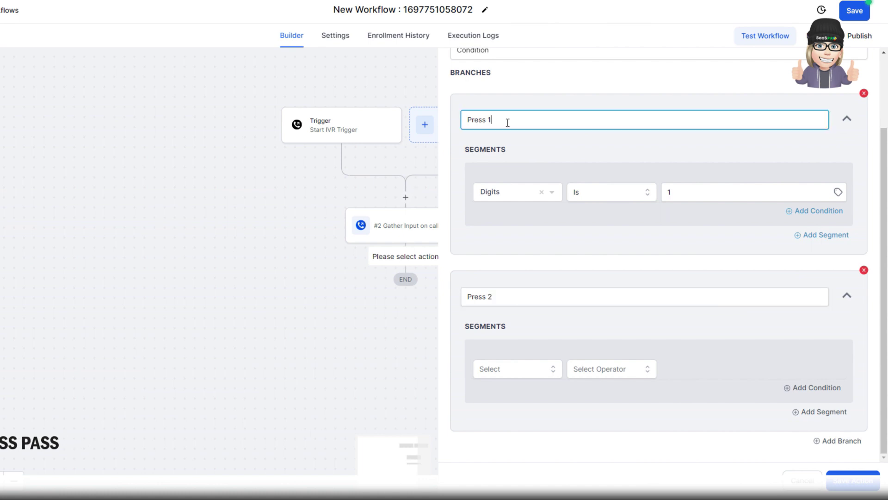
left_click(507, 299)
type("- SService")
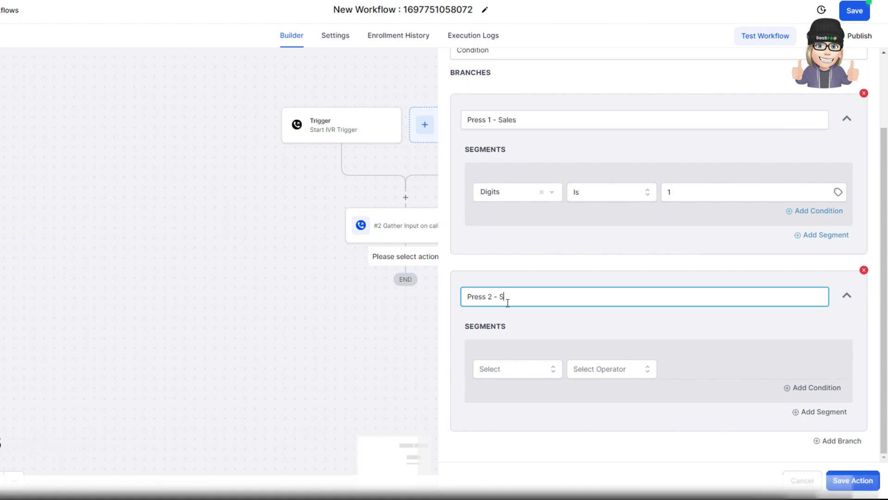
left_click(504, 296)
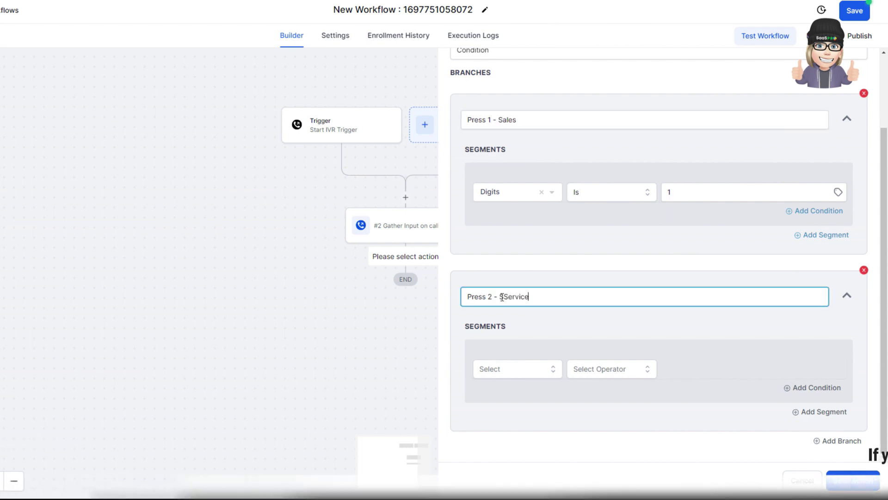
key("BackSpace")
- Match the Press 2 - Service branch when IVR Gather Digits is 2
left_click(510, 371)
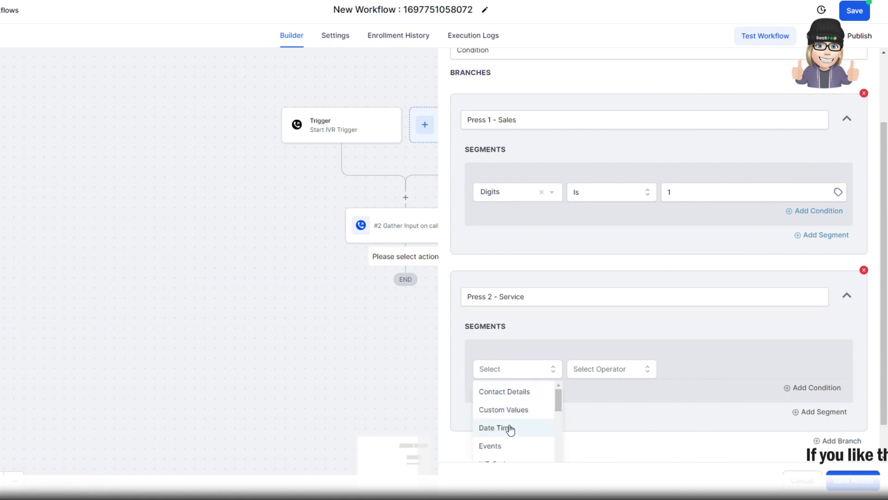
scroll(507, 426, "down", 2)
left_click(509, 407)
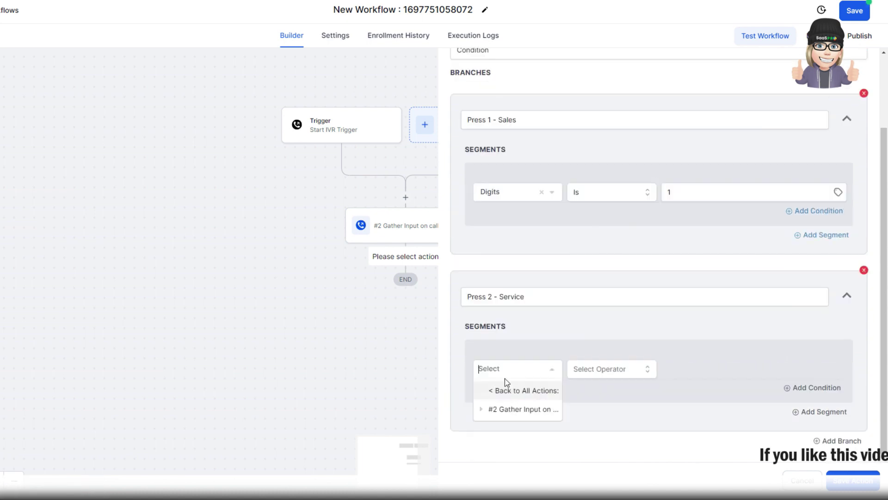
left_click(511, 409)
left_click(549, 428)
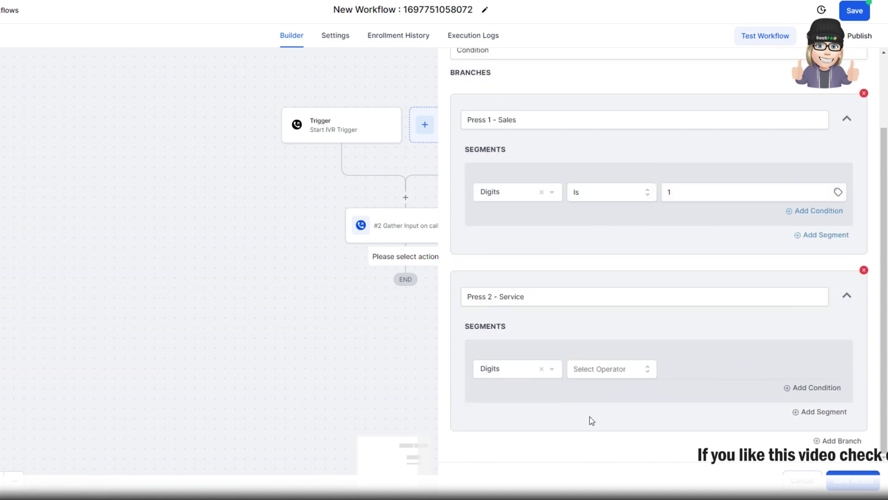
left_click(620, 375)
left_click(676, 368)
type("2")
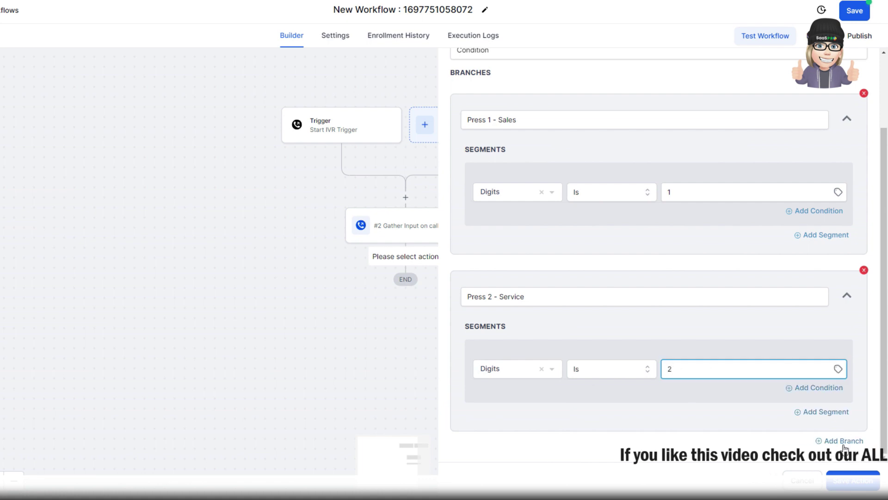
- Add a third branch named 'Press 3 - Support'
left_click(844, 441)
left_click(506, 298)
double_click(506, 297)
type("Press 3 ")
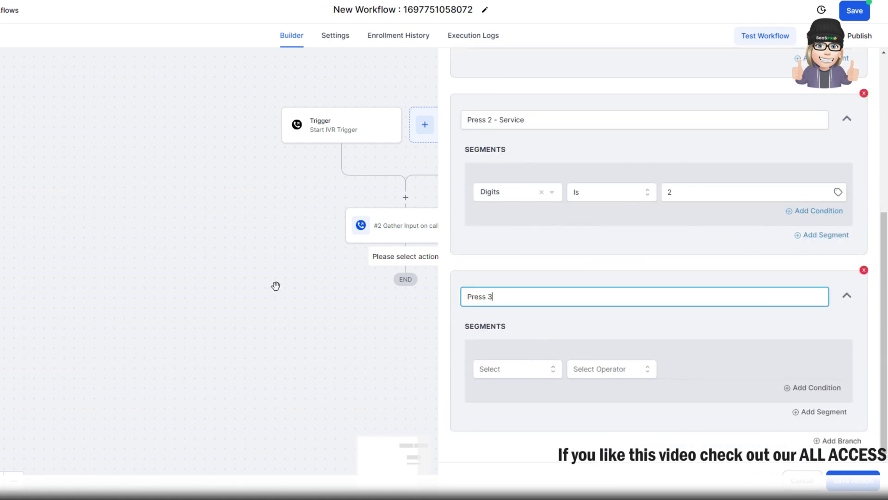
type("- Support")
- Match the Press 3 - Support branch when IVR Gather Digits is 3
left_click(526, 369)
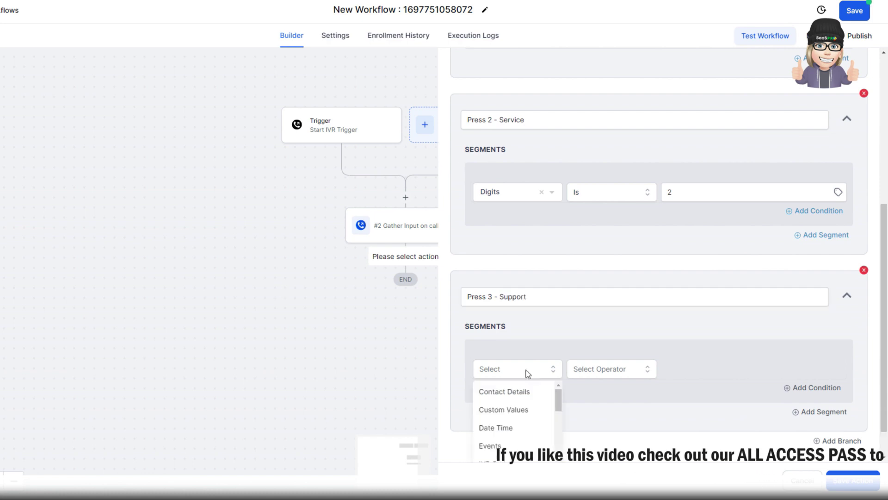
scroll(511, 440, "down", 3)
scroll(508, 426, "up", 1)
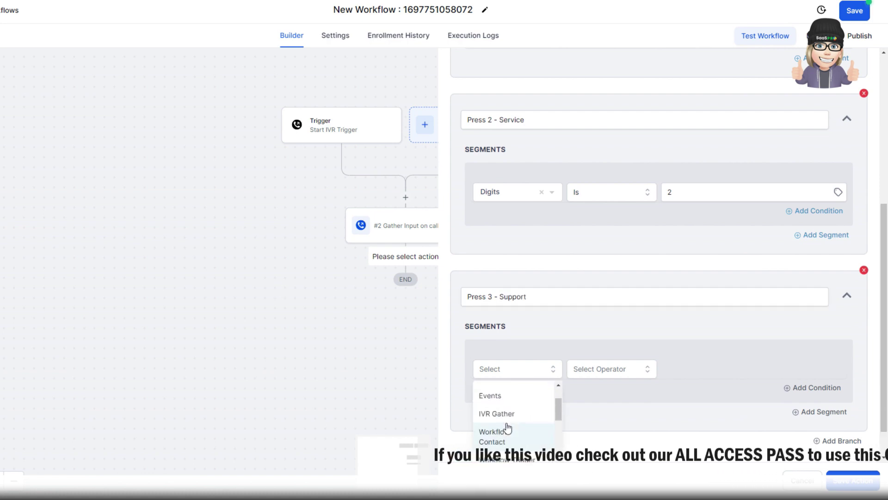
left_click(502, 410)
left_click(508, 428)
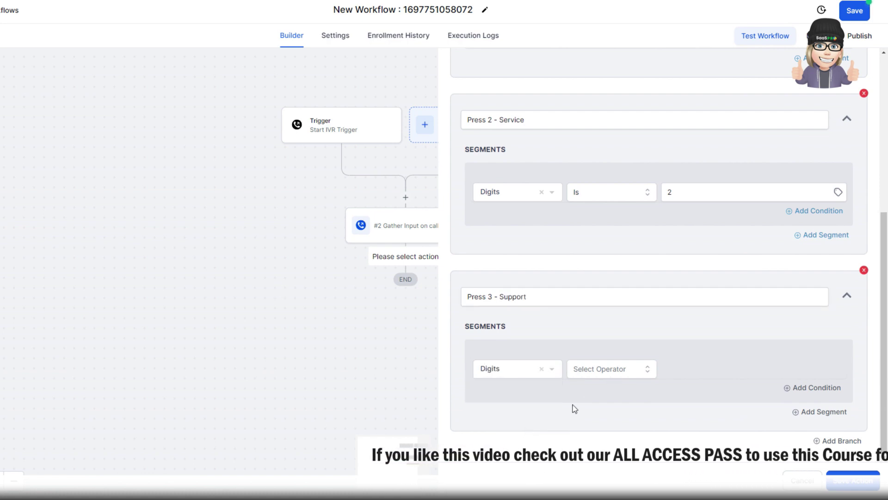
left_click(611, 369)
left_click(614, 397)
left_click(701, 368)
type("3")
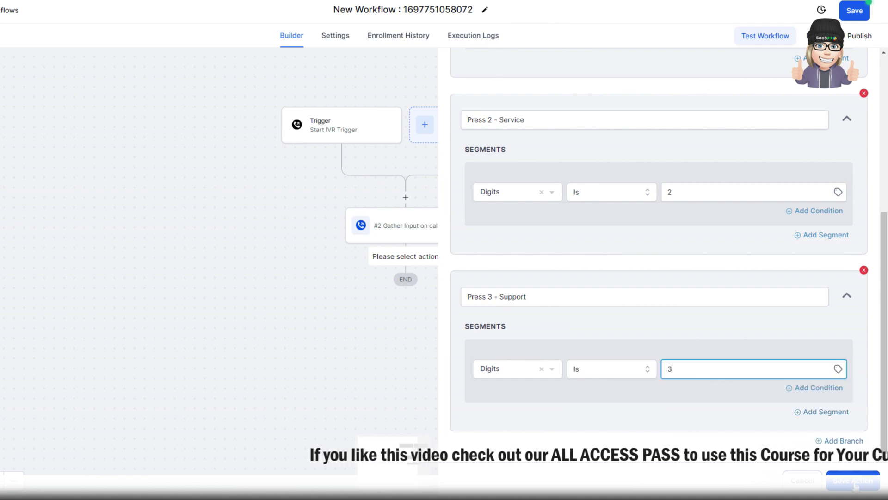
scroll(569, 215, "up", 5)
- Save the condition named 'Condition 1, 2, 3' and add a step under Press 1 - Sales
left_click(506, 137)
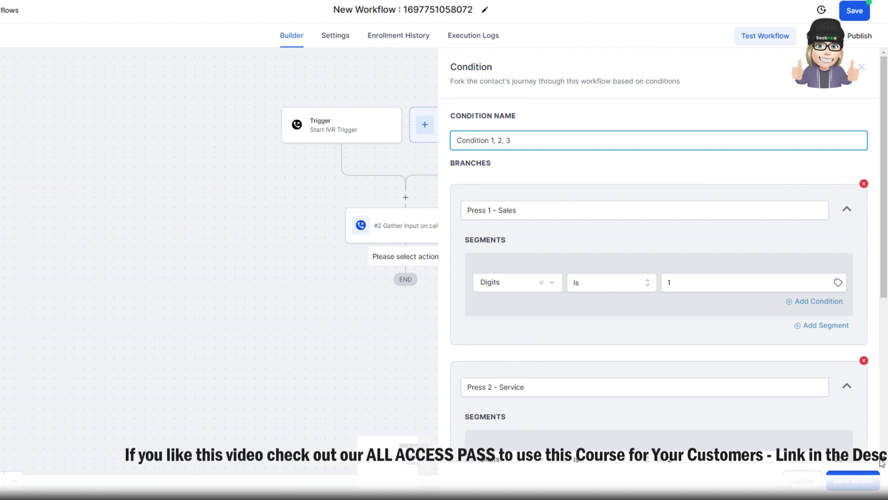
left_click(853, 481)
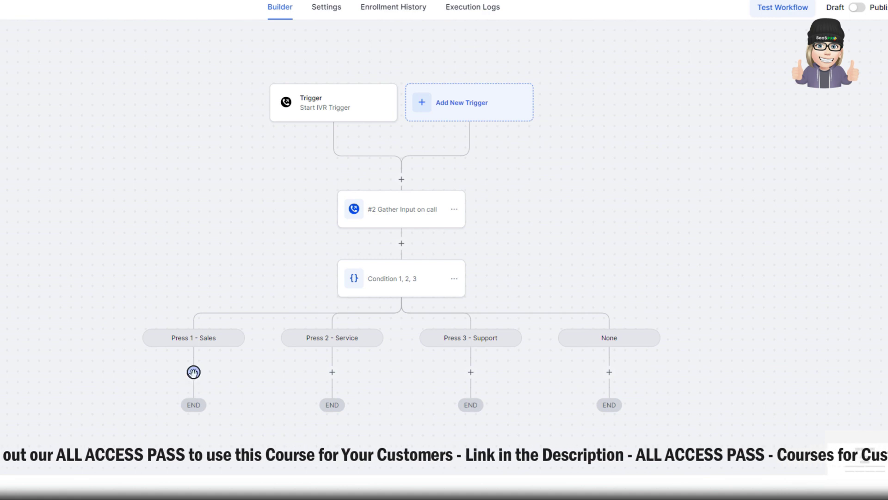
left_click(193, 372)
- Scroll to the IVR actions and choose Connect To Call for the Press 1 - Sales branch
scroll(775, 245, "down", 20)
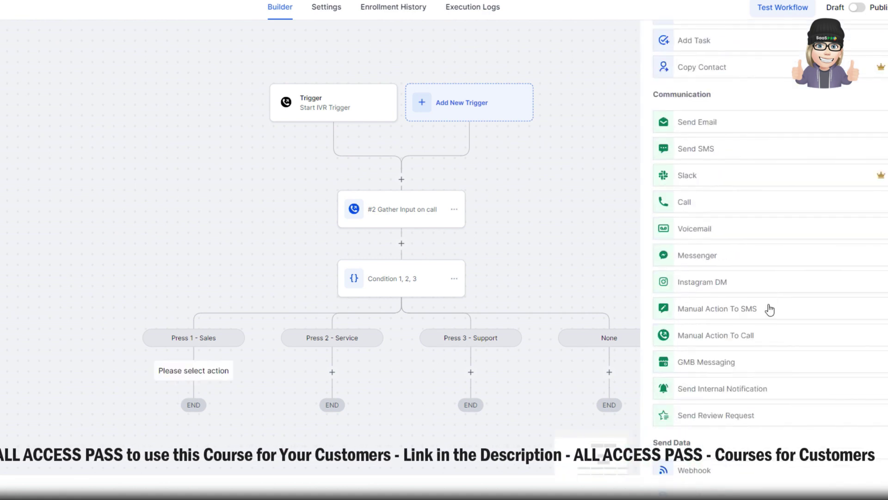
scroll(723, 323, "down", 2)
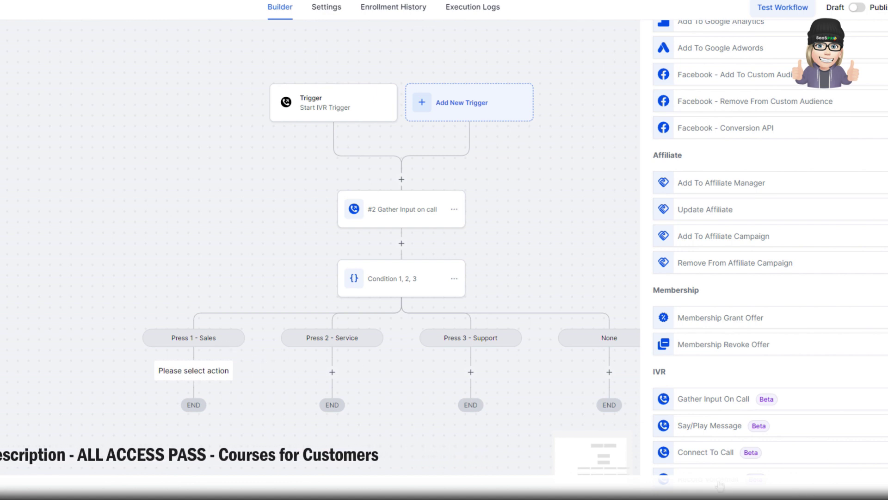
left_click(706, 454)
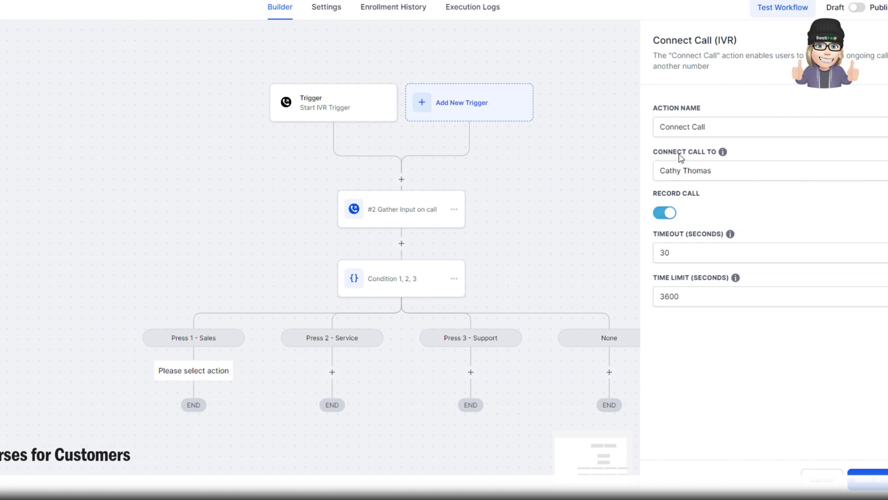
- Review the Connect Call fields, keep the 30-second timeout, and save the step
mouse_move(725, 156)
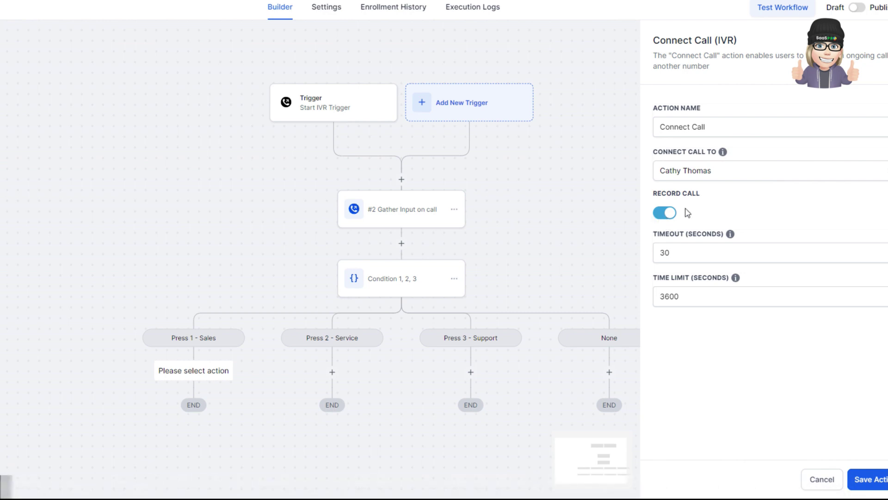
mouse_move(731, 239)
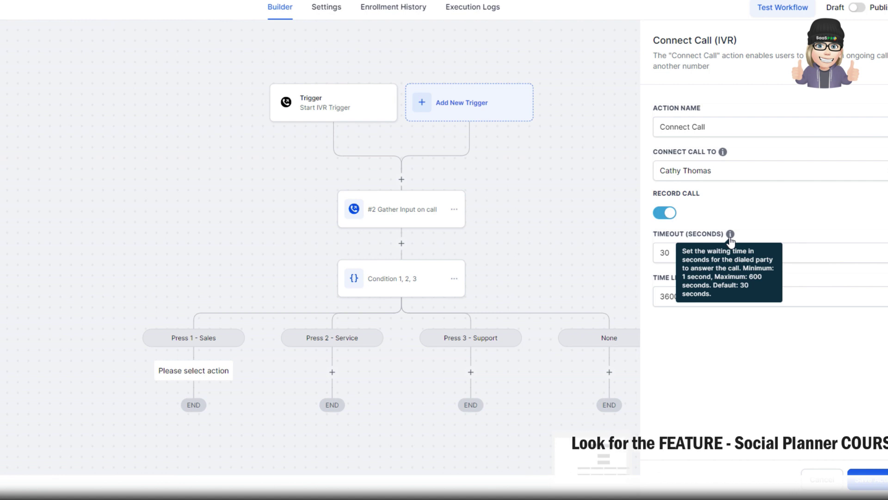
left_click_drag(678, 253, 652, 259)
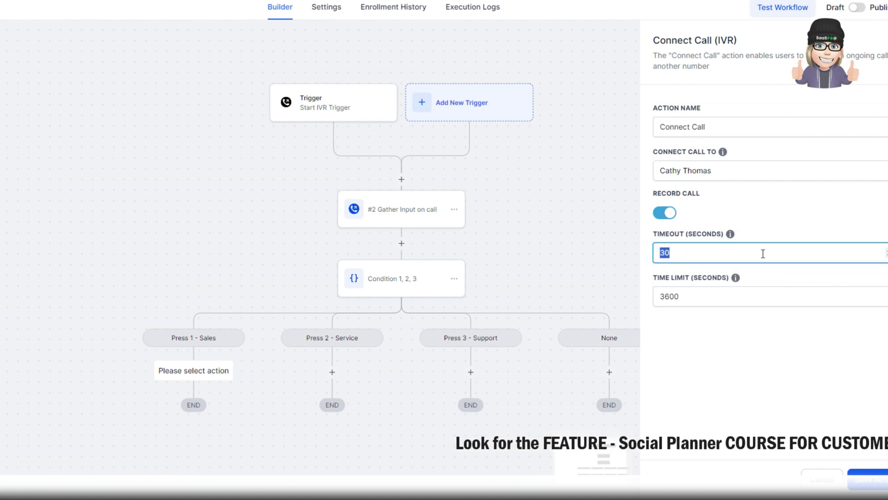
left_click(877, 481)
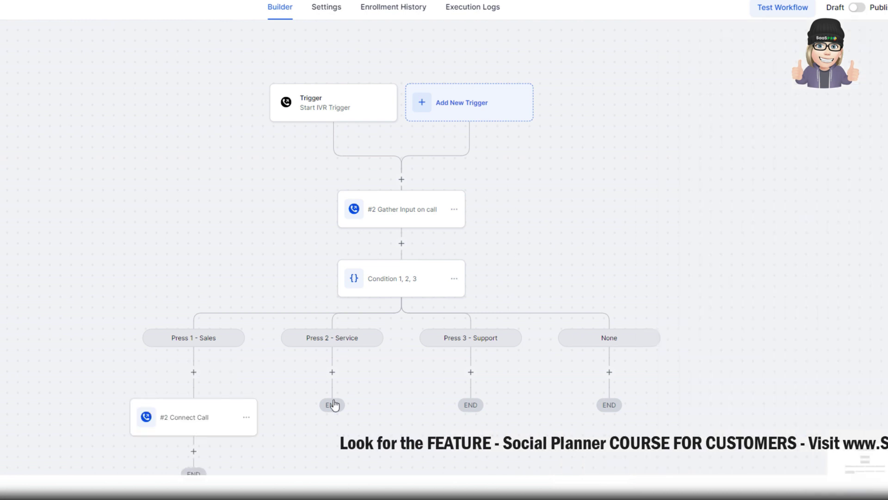
- Add a step under Press 2 - Service and preview the Gather Input On Call action
left_click(332, 372)
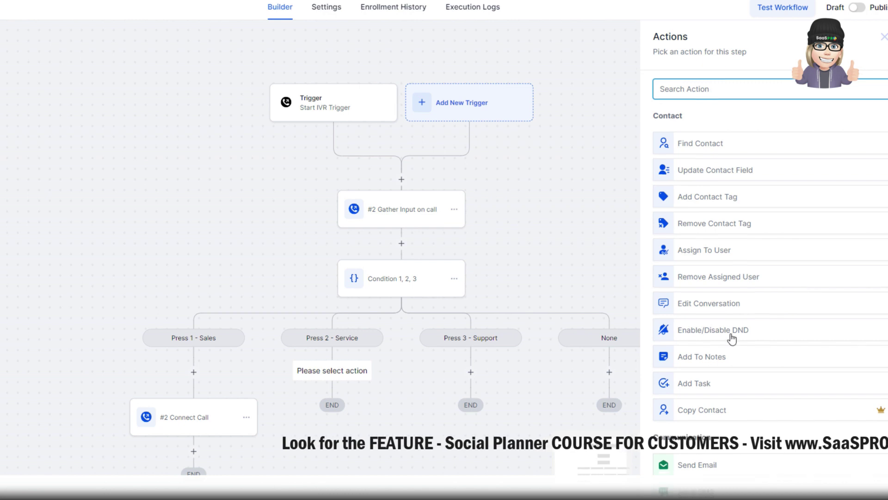
scroll(728, 373, "down", 10)
scroll(729, 373, "down", 15)
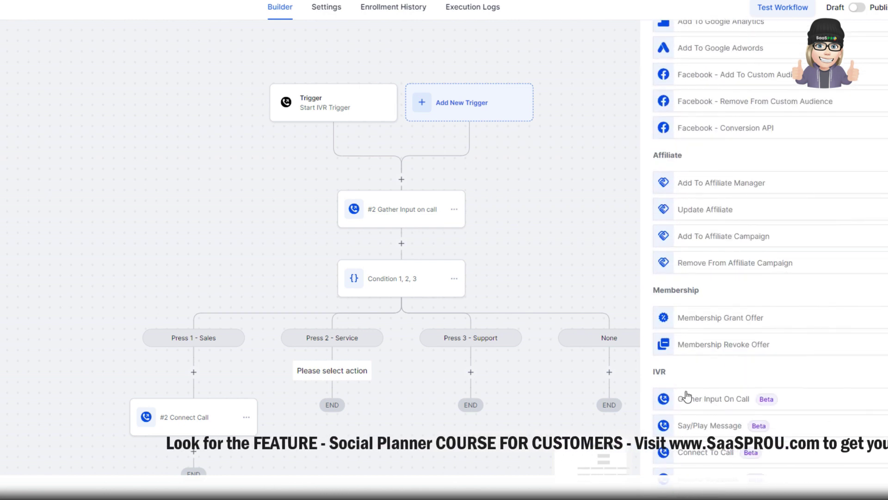
left_click(714, 401)
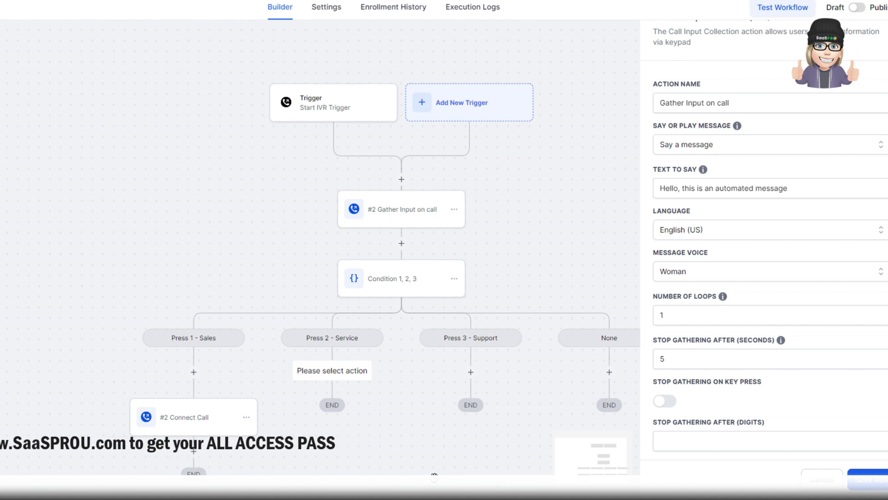
scroll(769, 470, "down", 15)
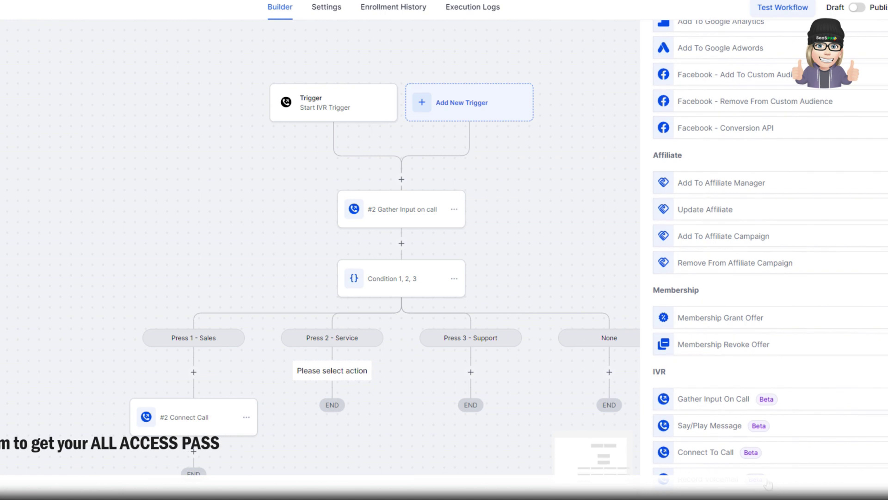
- Preview the Say/Play Message and Record Voicemail actions, then cancel without adding either
left_click(727, 427)
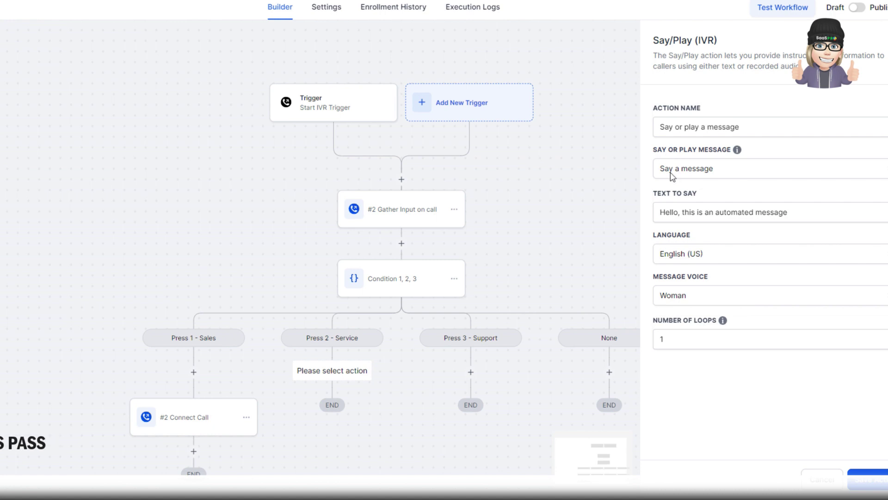
left_click(759, 174)
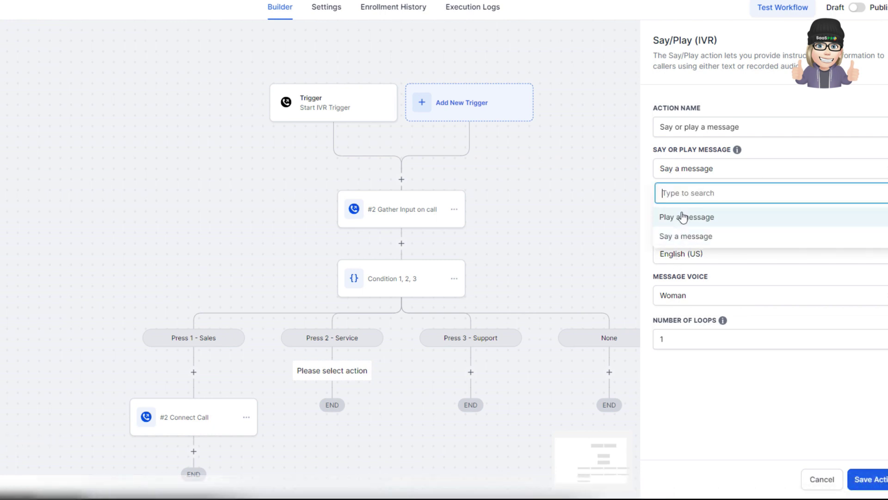
left_click(652, 154)
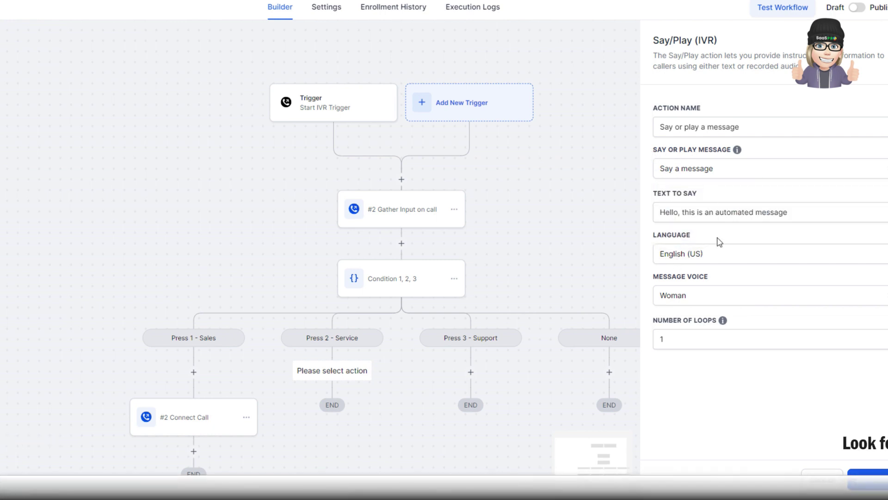
left_click(833, 483)
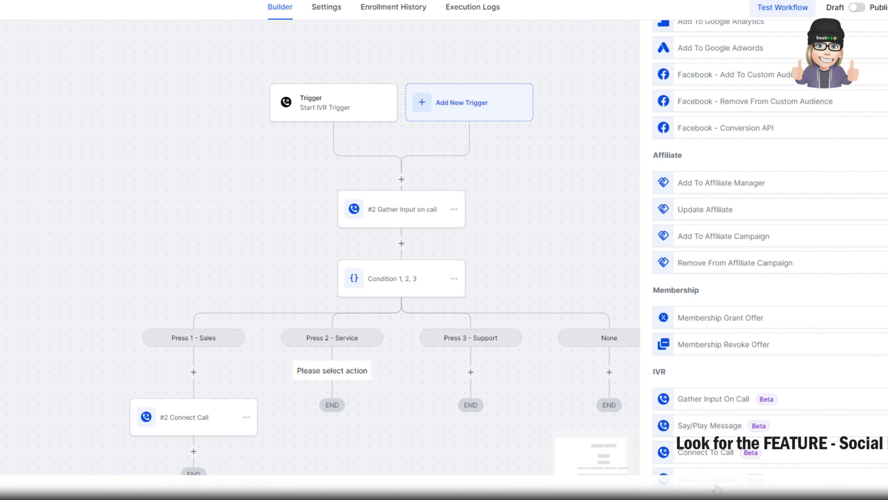
left_click(717, 484)
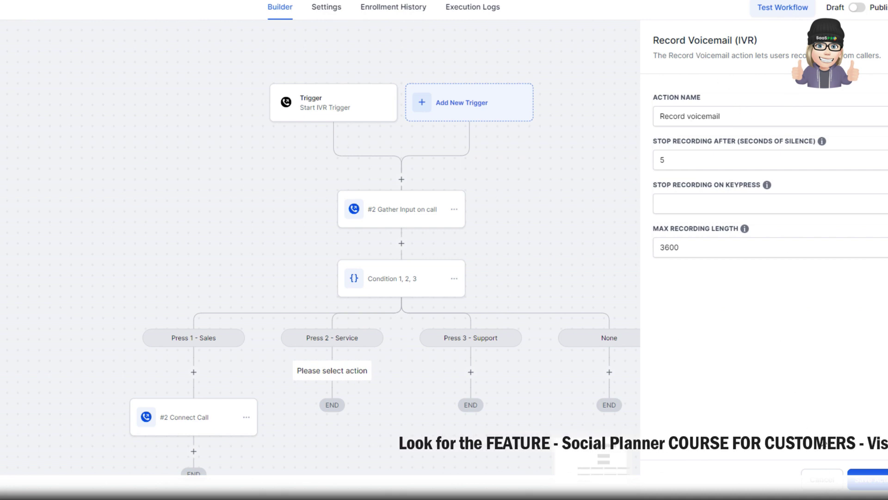
left_click(829, 483)
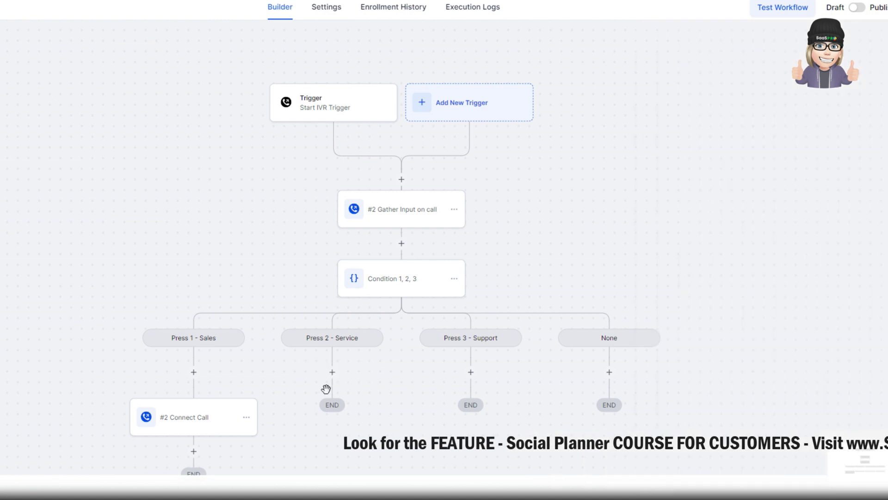
- Add an action under Press 2 - Service and preview Connect To Call in the IVR actions
left_click(333, 372)
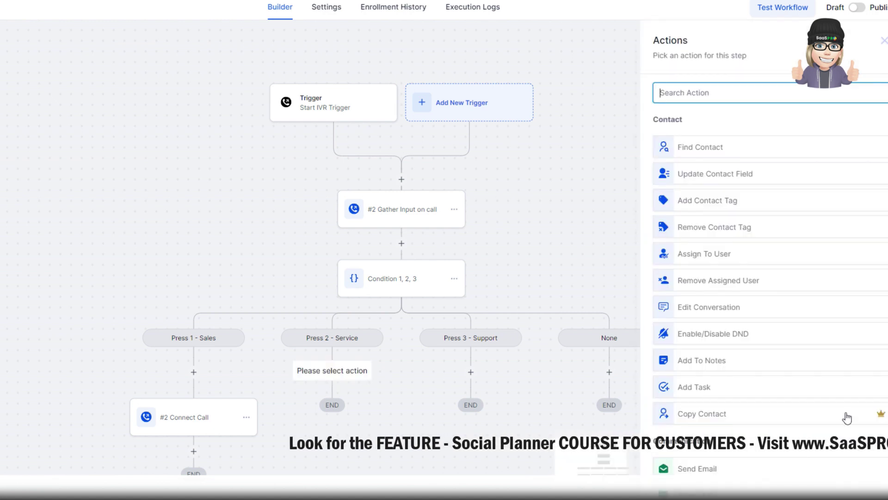
scroll(793, 413, "down", 20)
scroll(791, 414, "down", 3)
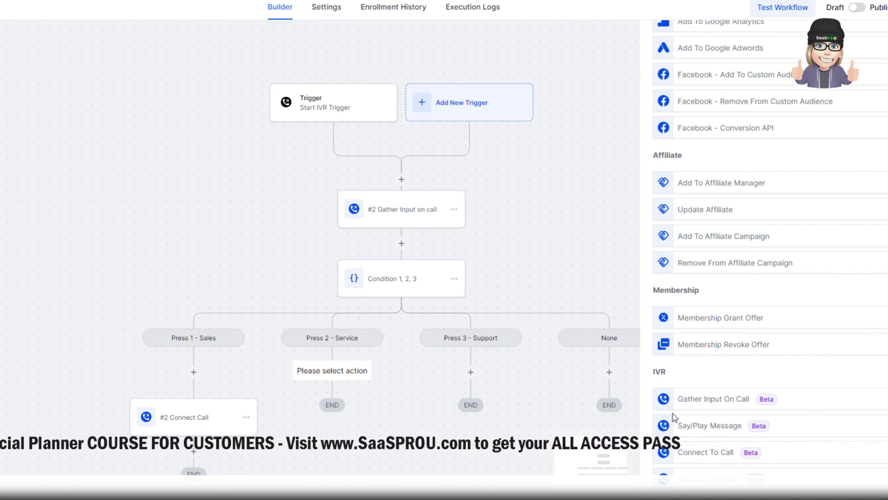
left_click(722, 453)
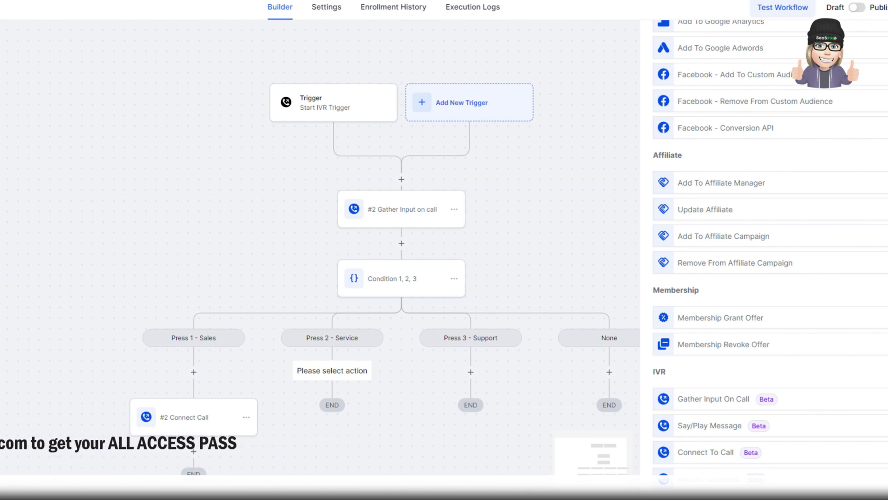
scroll(220, 198, "up", 3)
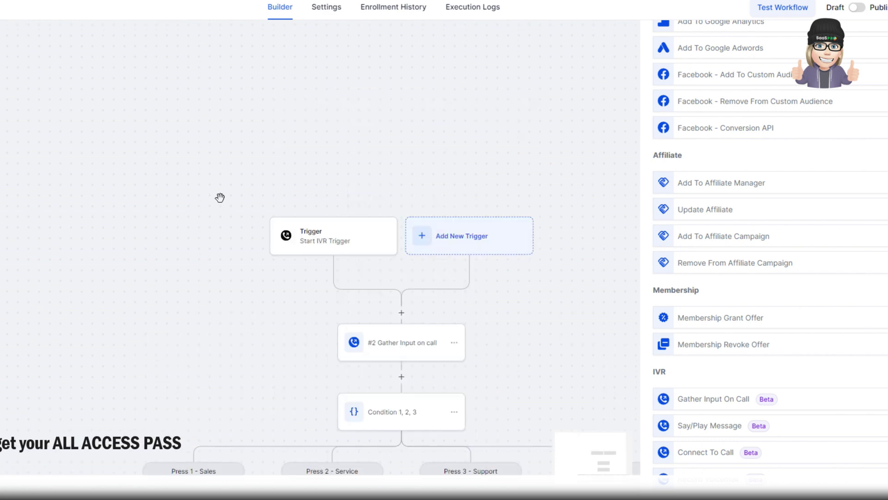